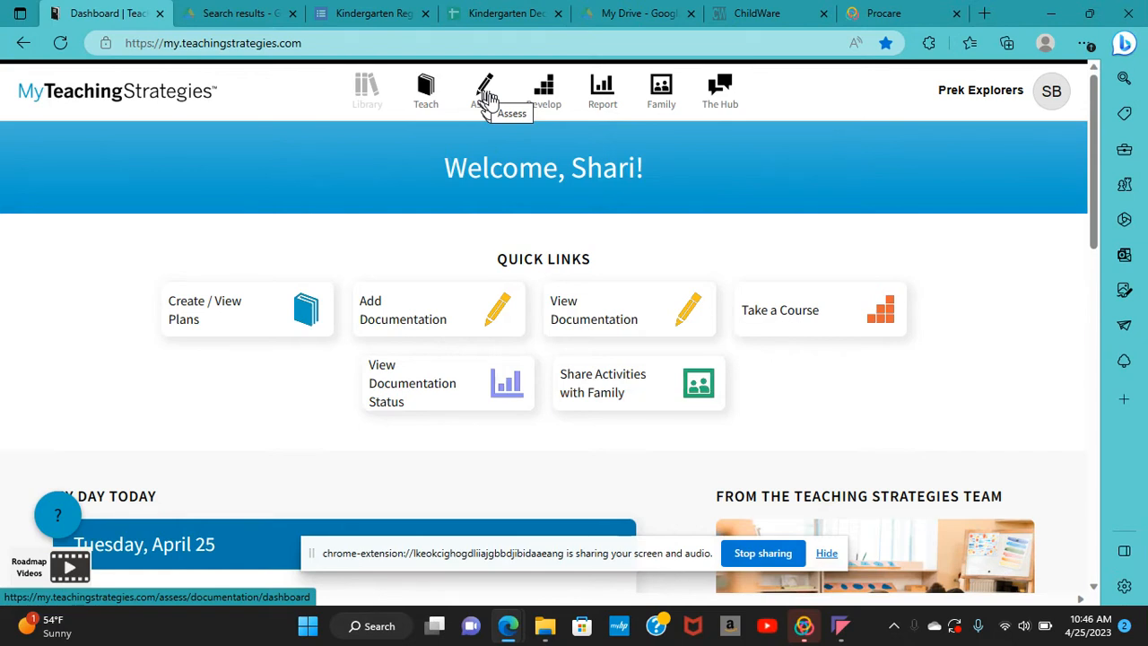
Look up the organization's checkpoint dates in the assessment area
click(485, 96)
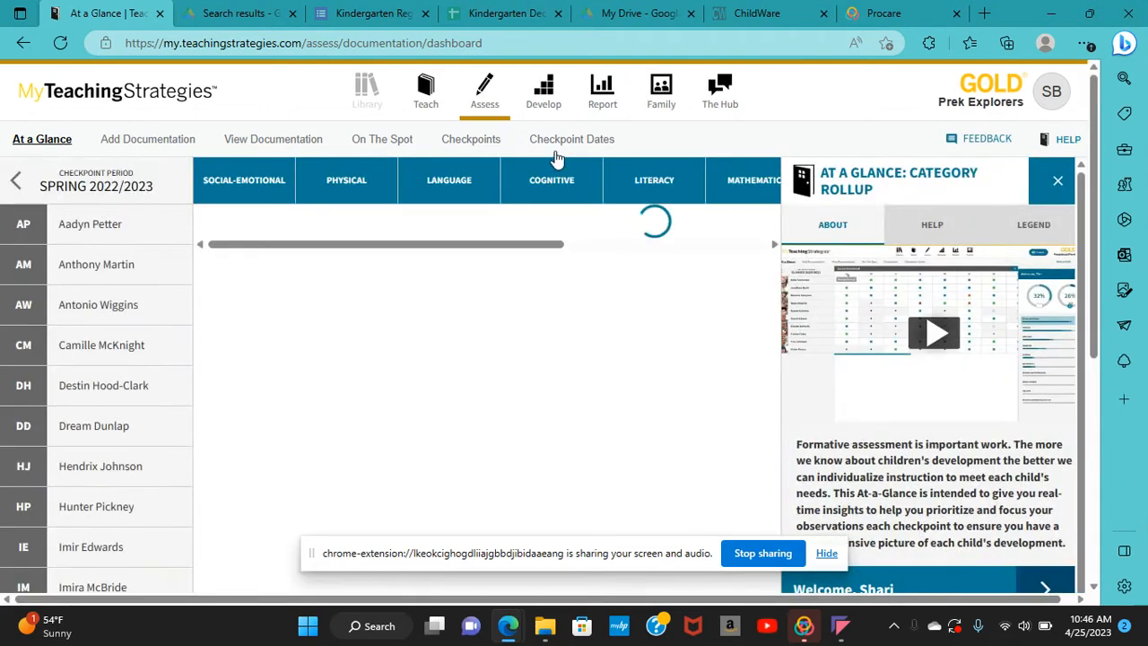
click(558, 146)
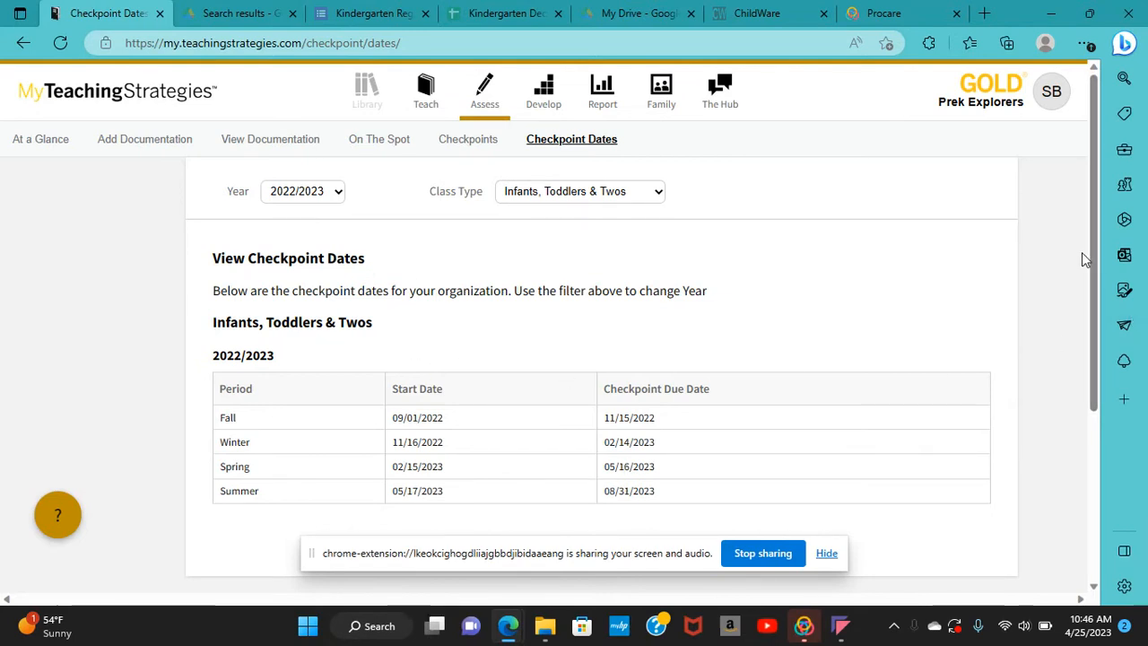
In the Spring 2022/2023 checkpoints, rate the first child at Level 5 for Social-Emotional dimension 1a, Manages feelings
click(470, 144)
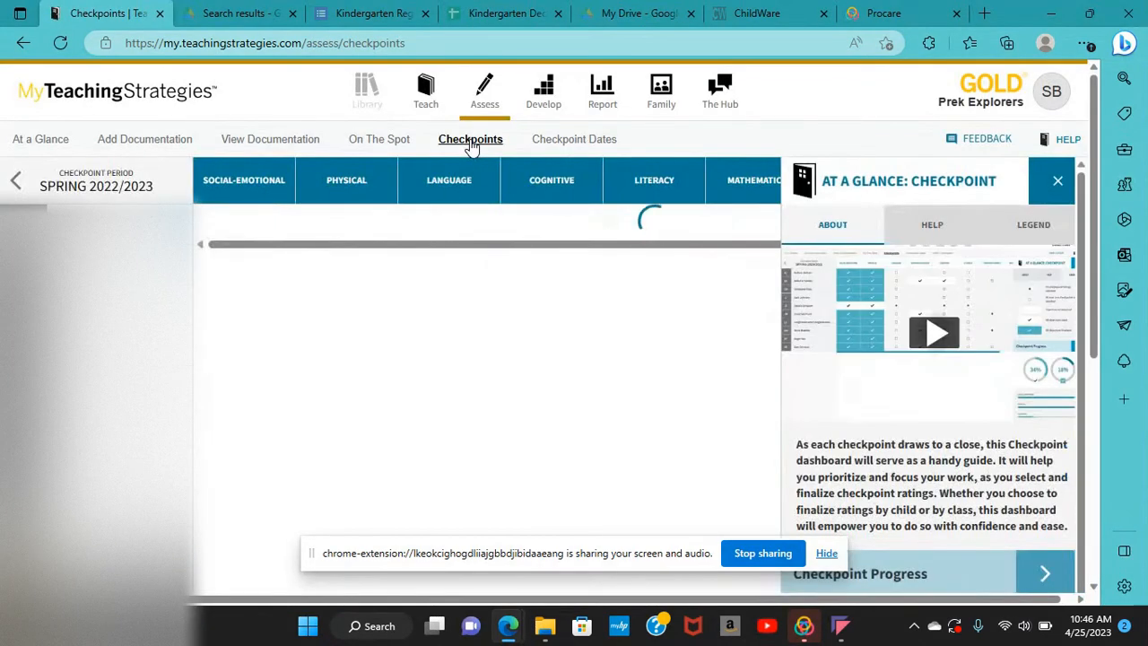
click(1056, 181)
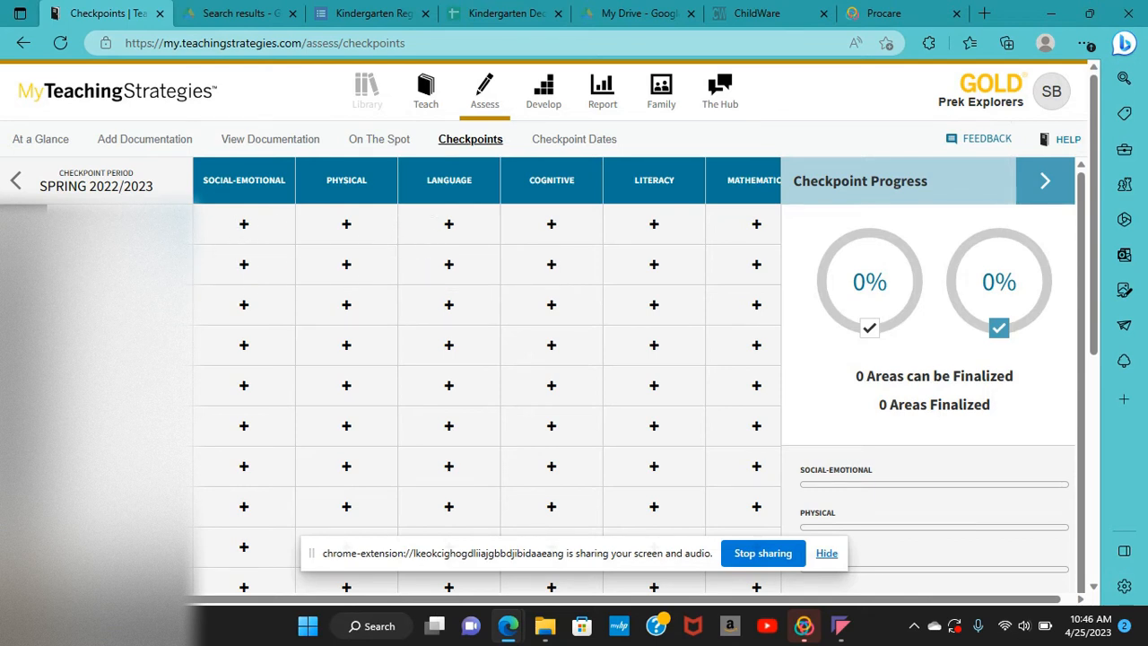
click(243, 229)
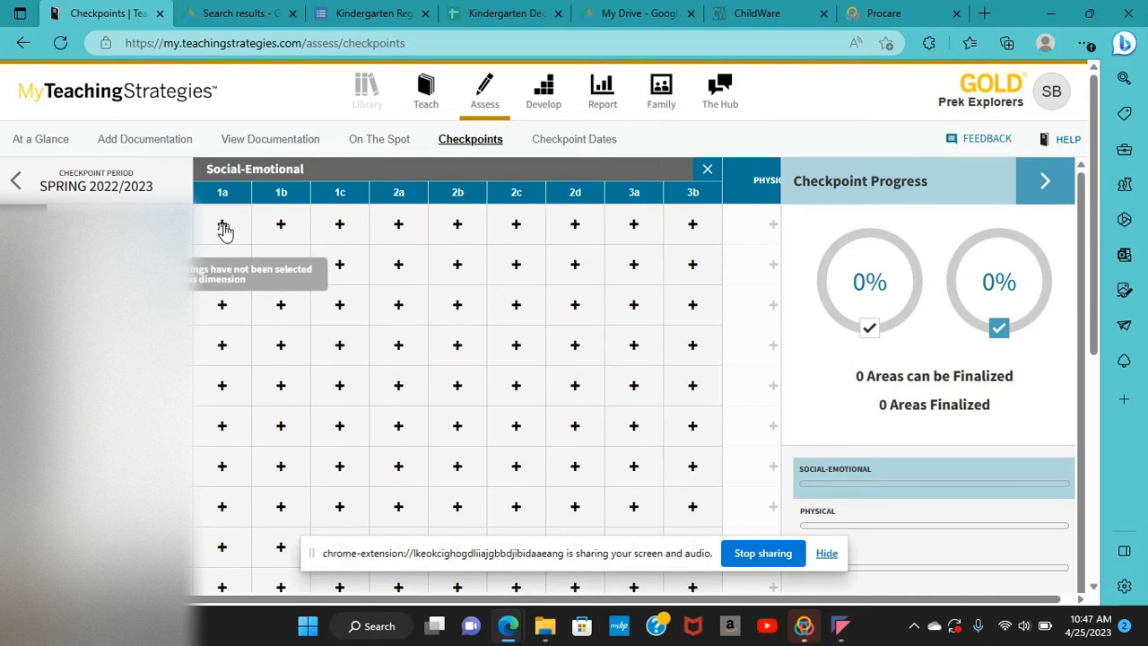
click(222, 224)
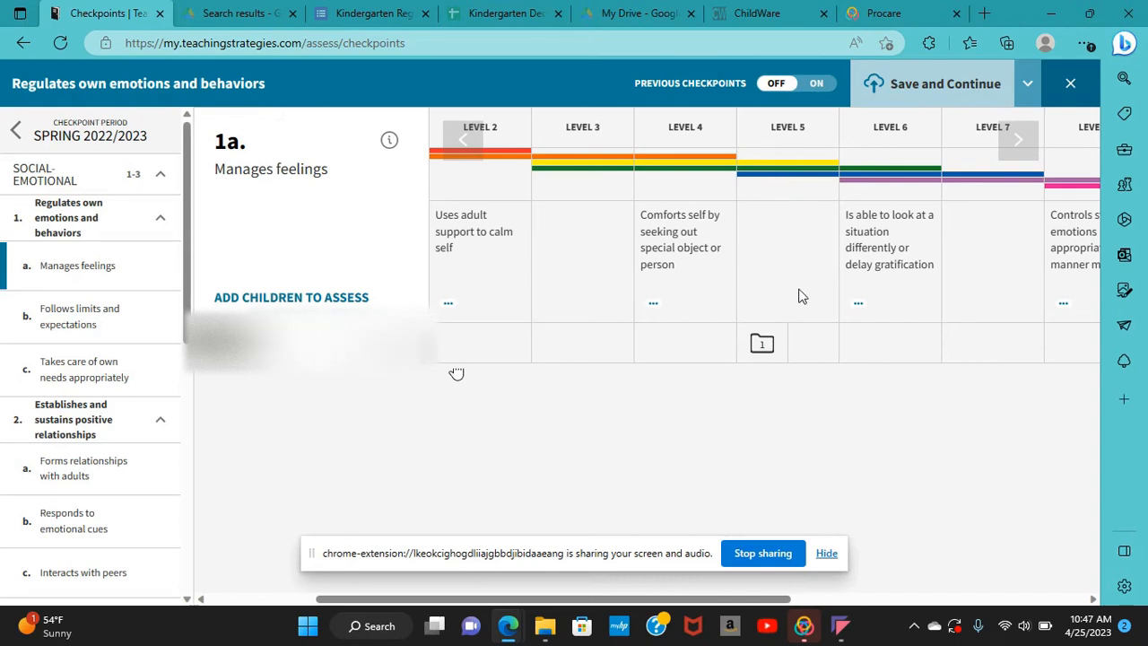
click(811, 353)
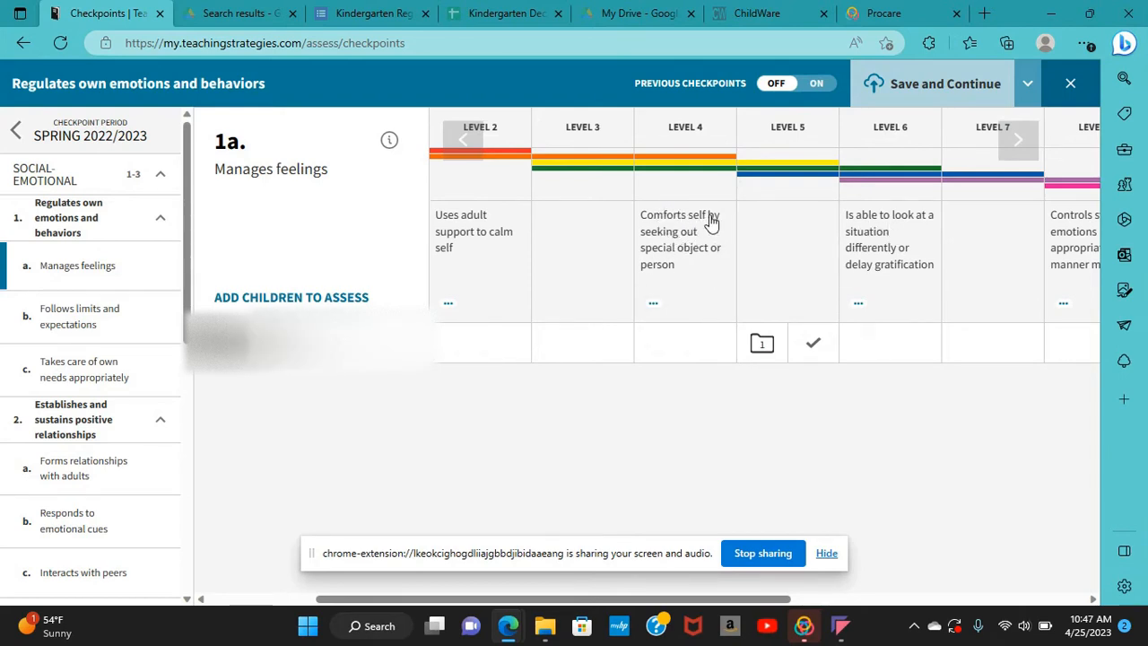
Review the example behaviors for Level 4 and Level 6 of the Manages feelings dimension
click(654, 307)
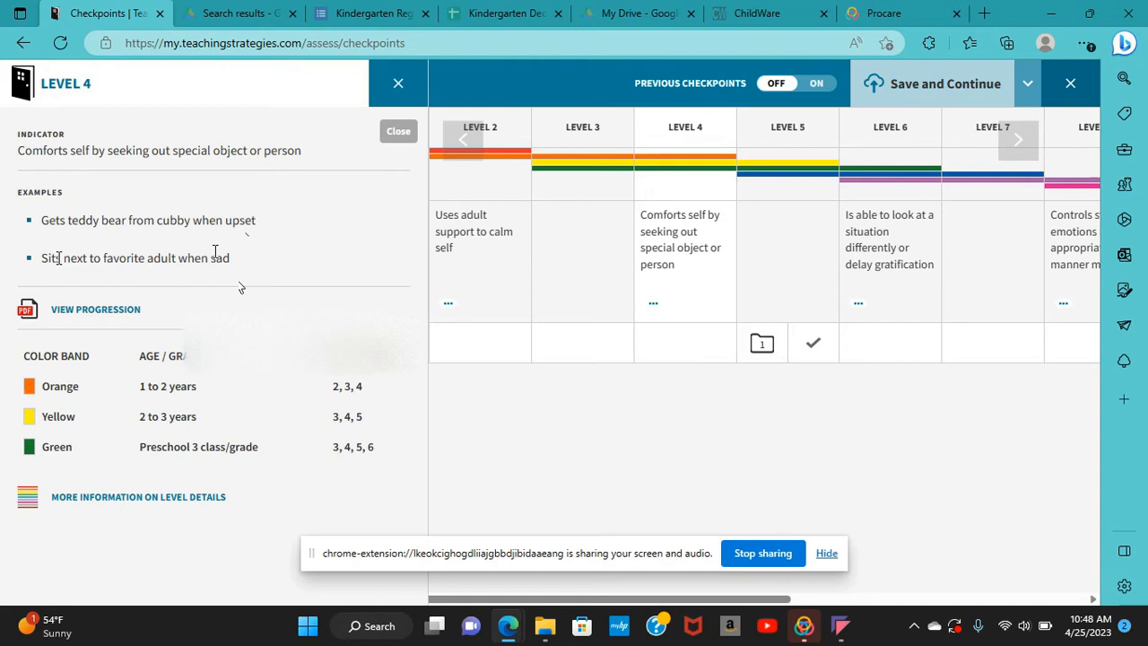
click(400, 86)
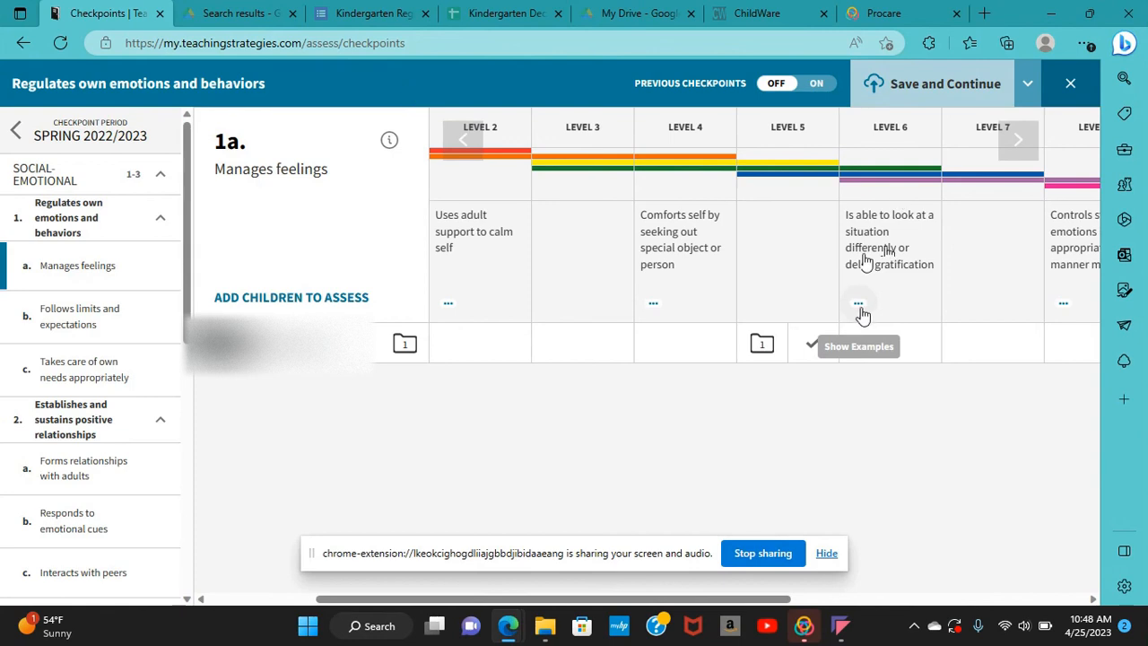
click(860, 306)
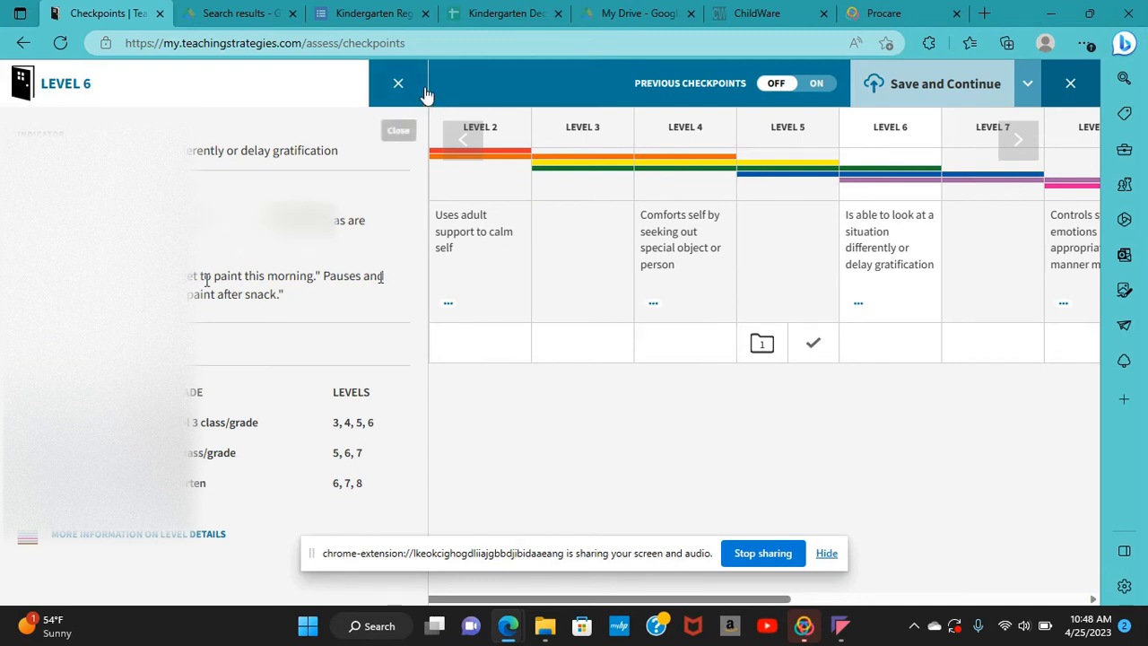
click(396, 85)
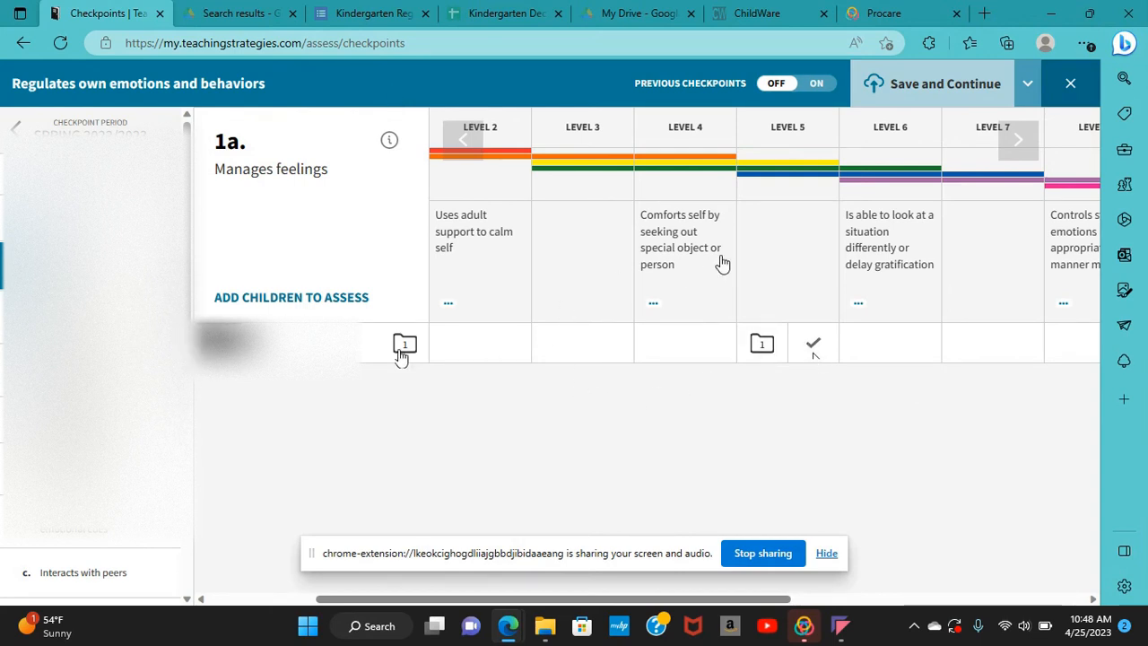
Save the 1a rating, and rate and save dimension 1b, Follows limits and expectations, at Level 6 for the same child
click(918, 94)
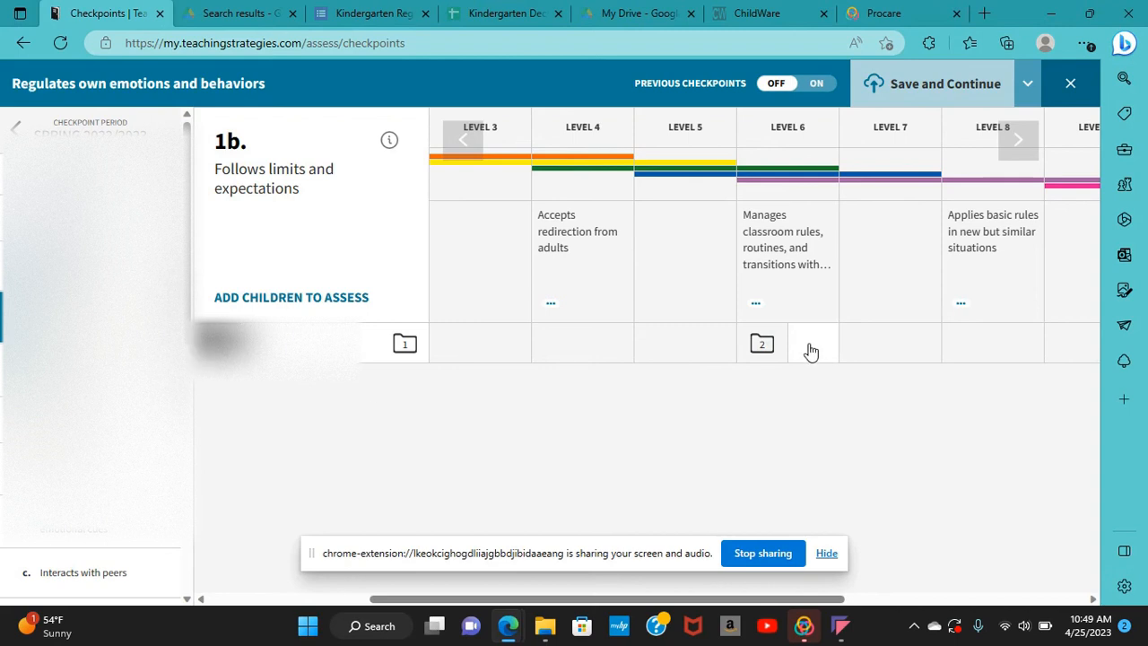
click(811, 349)
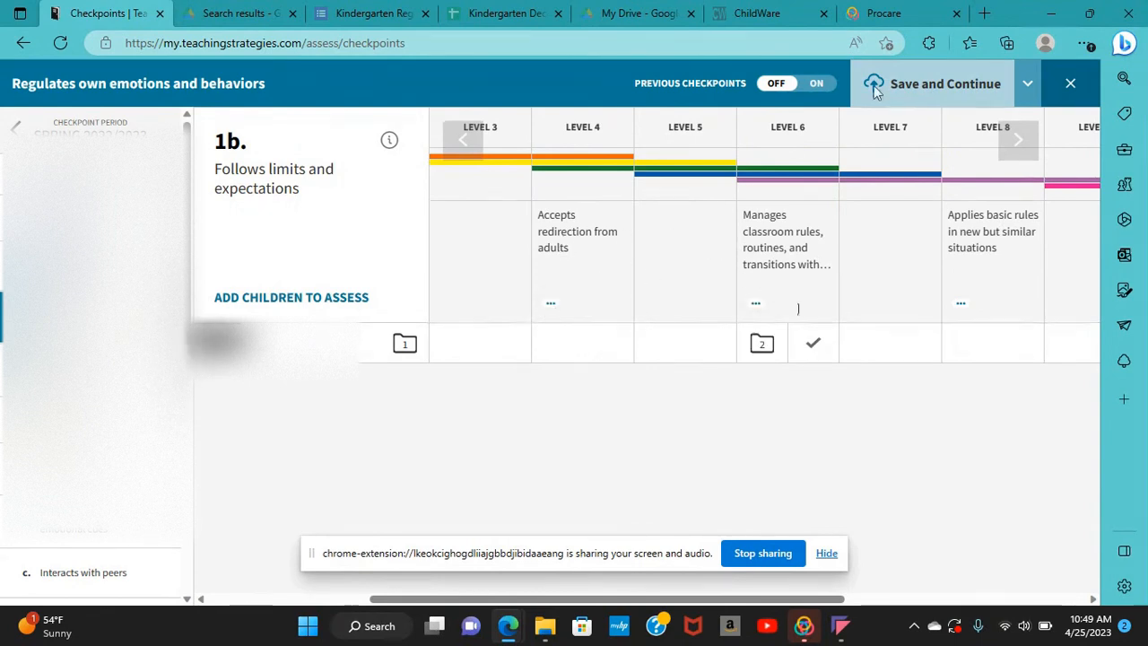
click(962, 93)
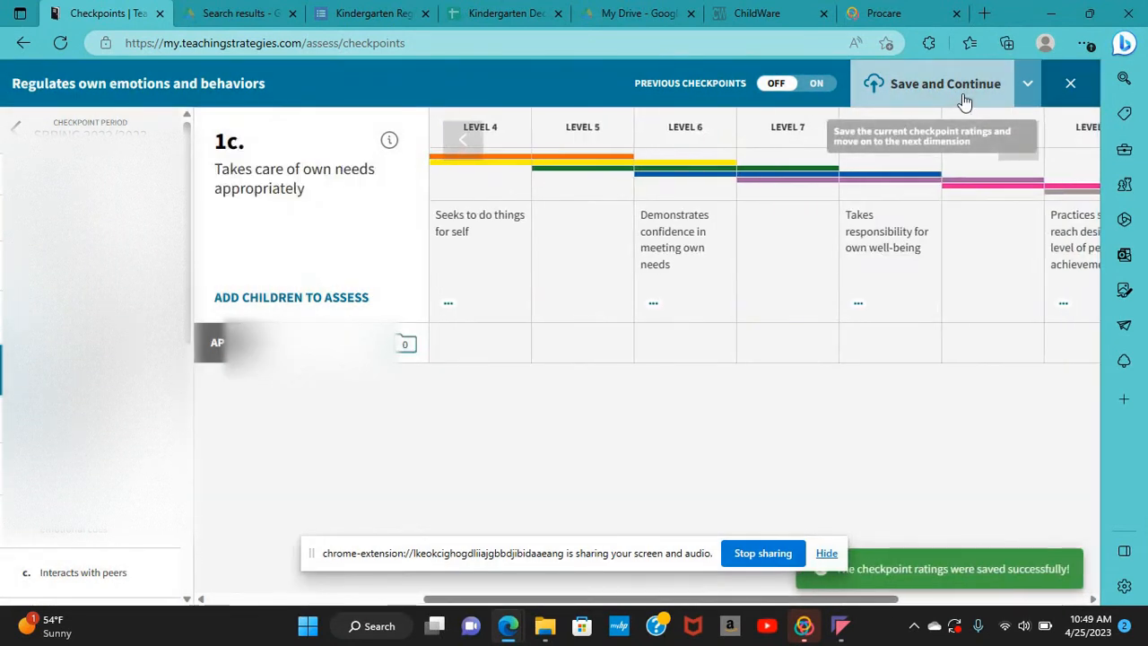
Return to the checkpoint overview and expand the Physical area to view its dimensions
click(1080, 89)
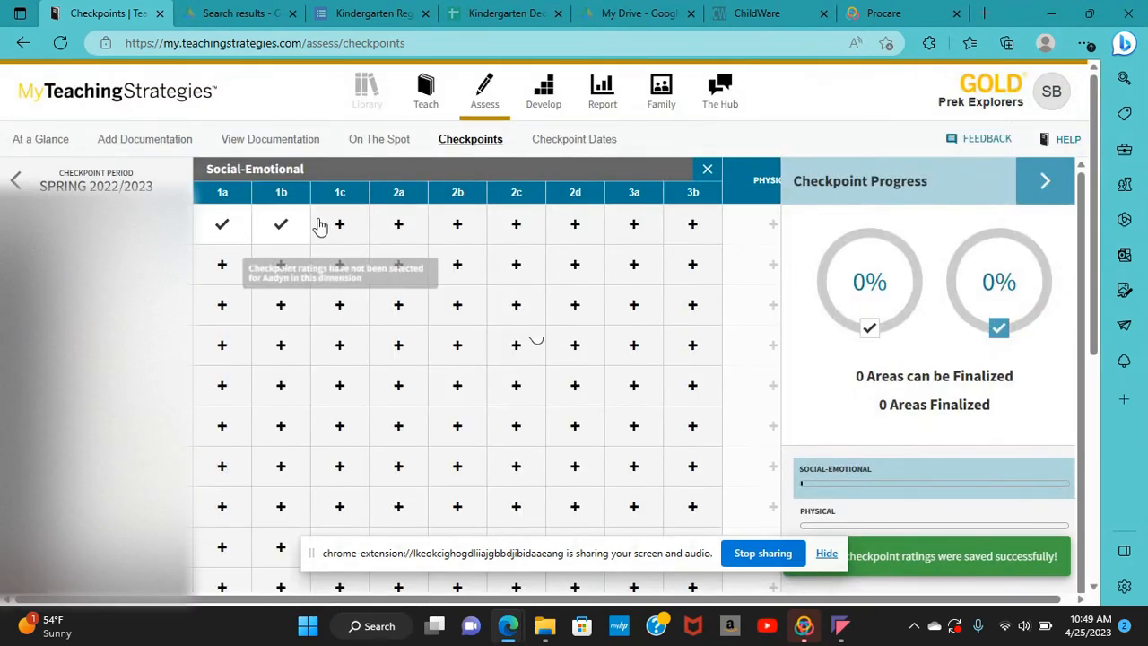
click(752, 180)
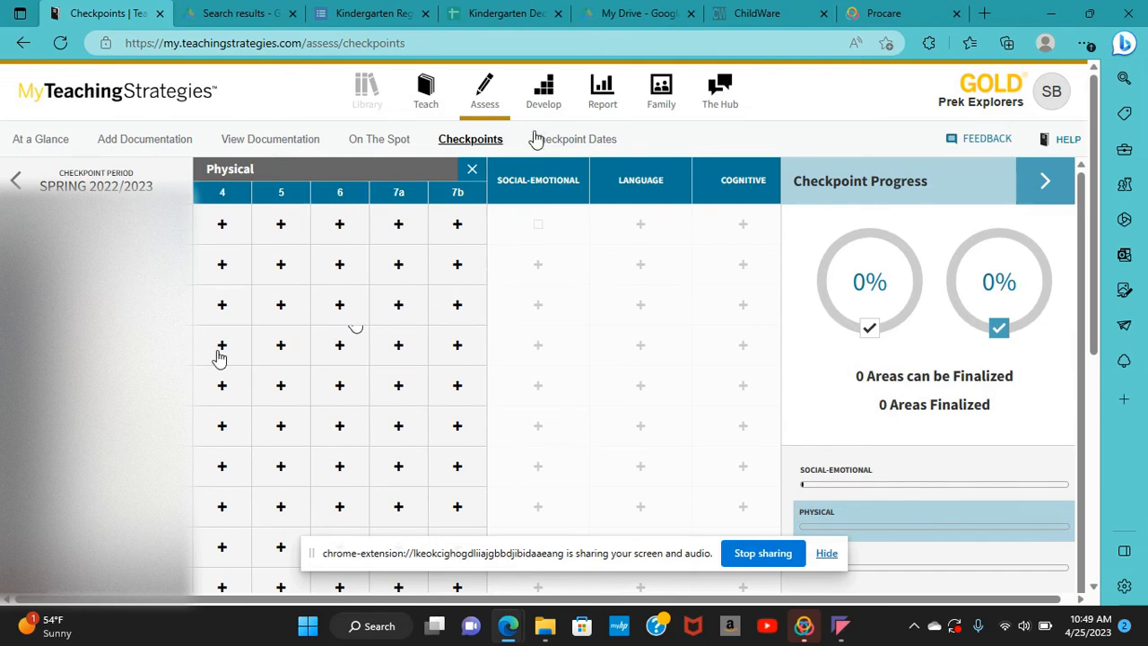
Start a Report Card report and set its checkpoint period to Winter 2022/2023
click(606, 99)
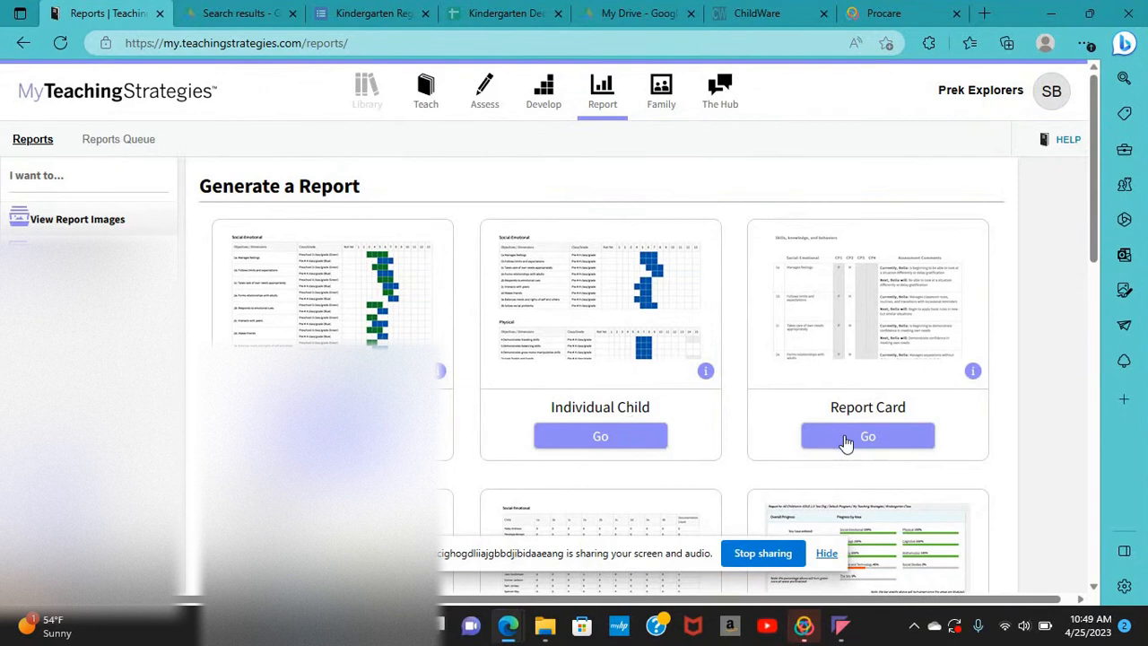
click(854, 437)
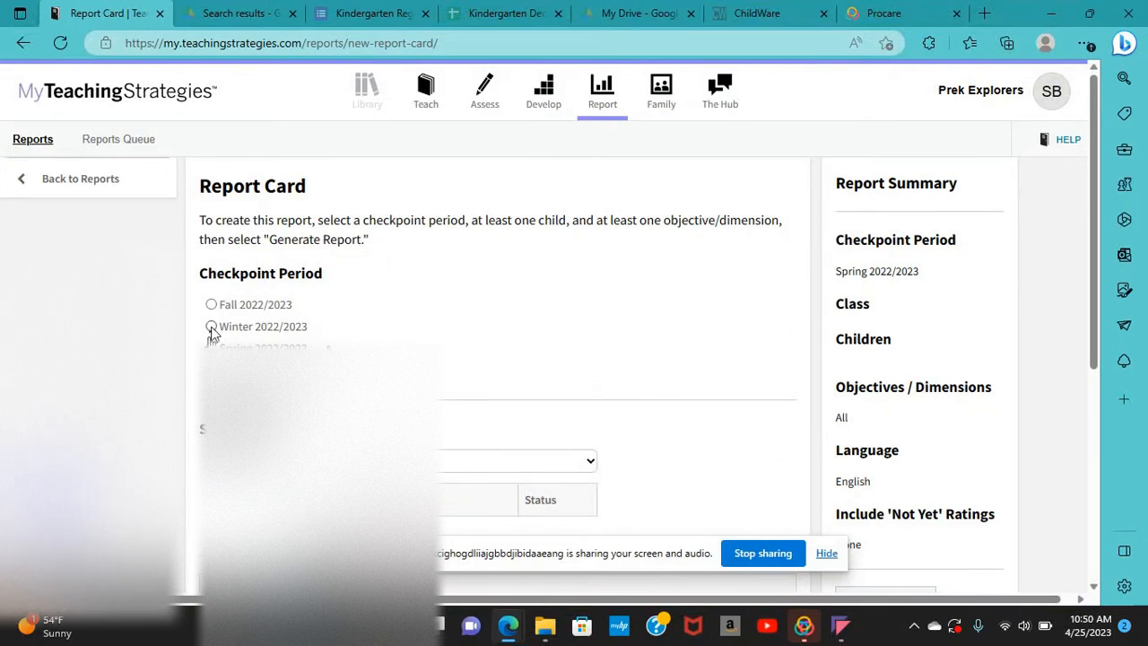
click(212, 329)
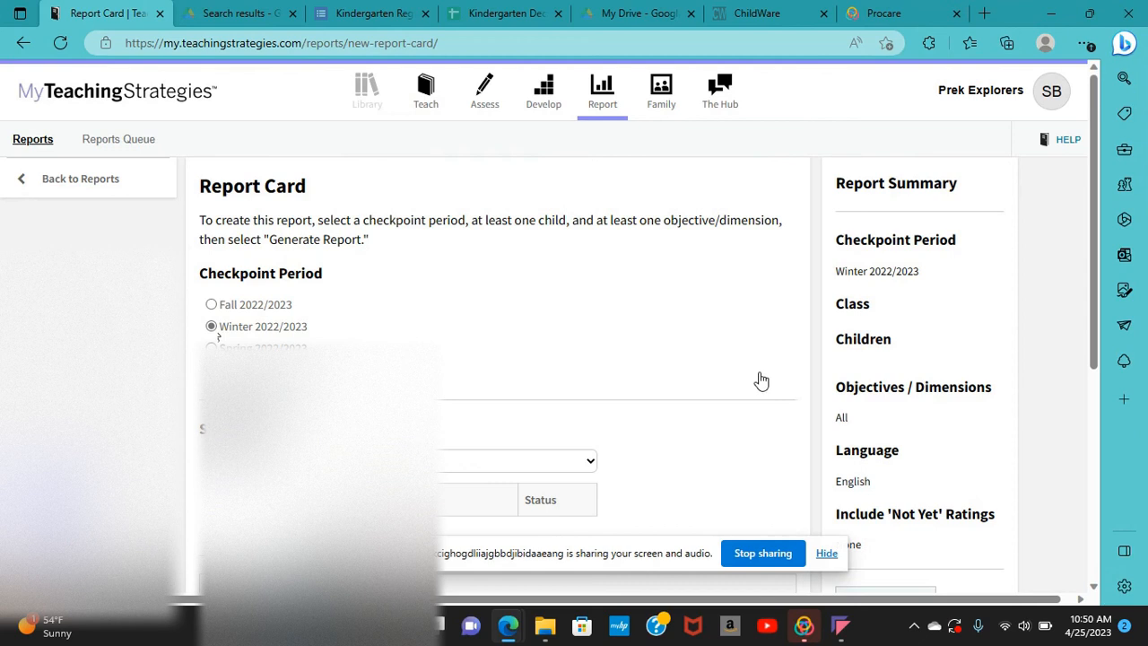
Choose the Prek Explorers class, include only the first child in the list, and generate the report card
drag(1094, 257, 1088, 379)
click(591, 231)
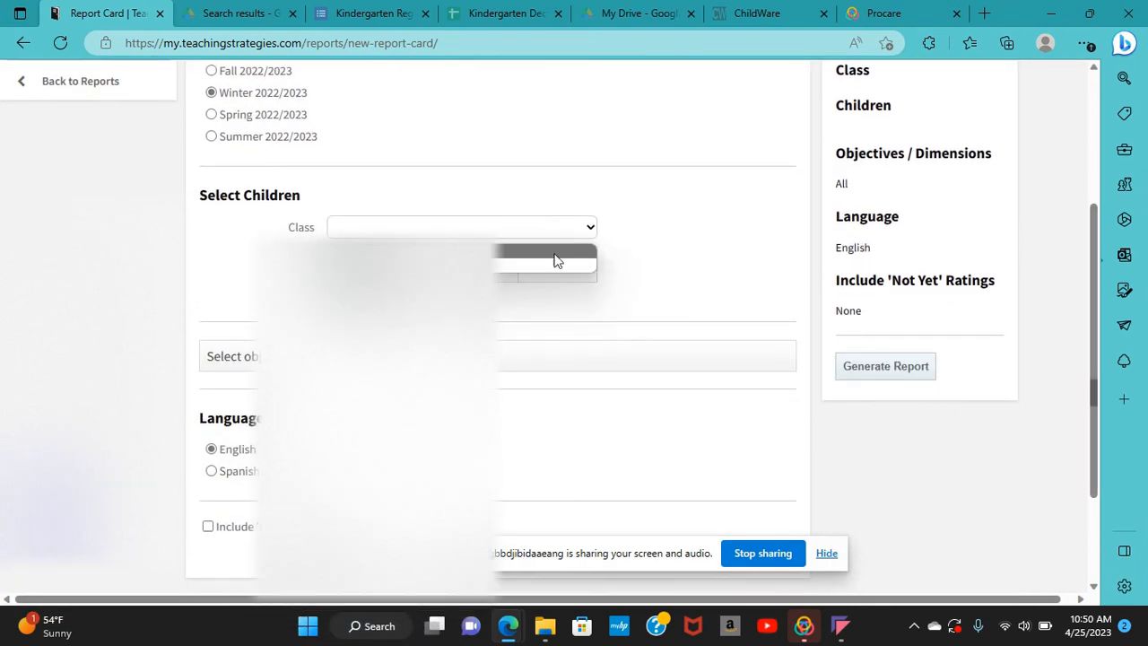
click(532, 265)
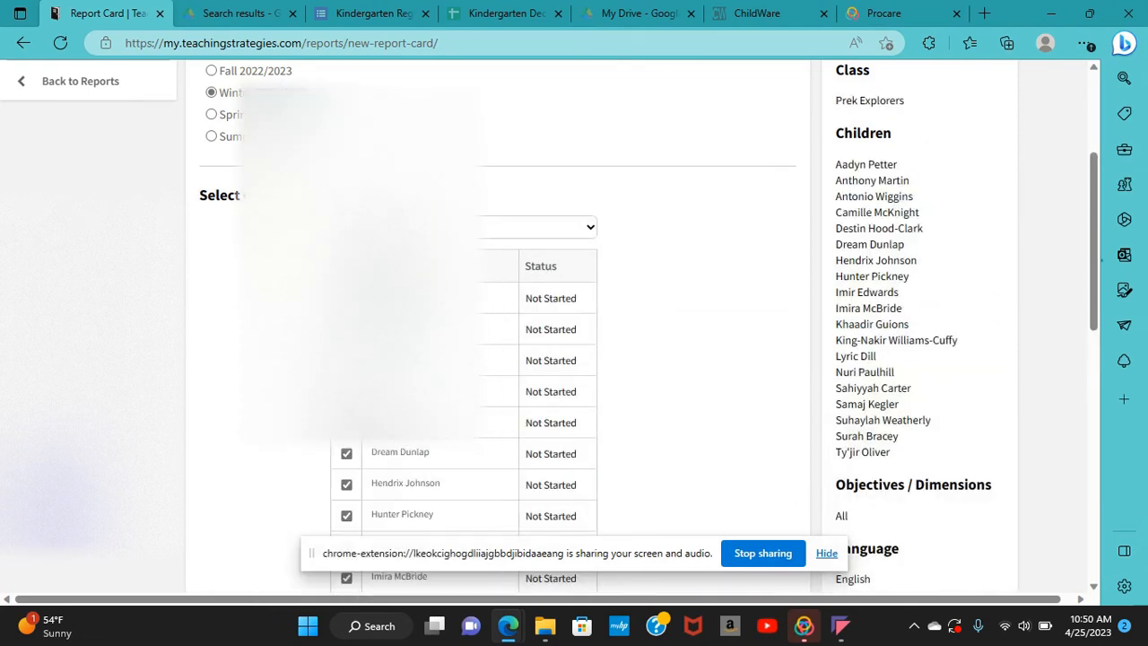
click(346, 267)
click(346, 300)
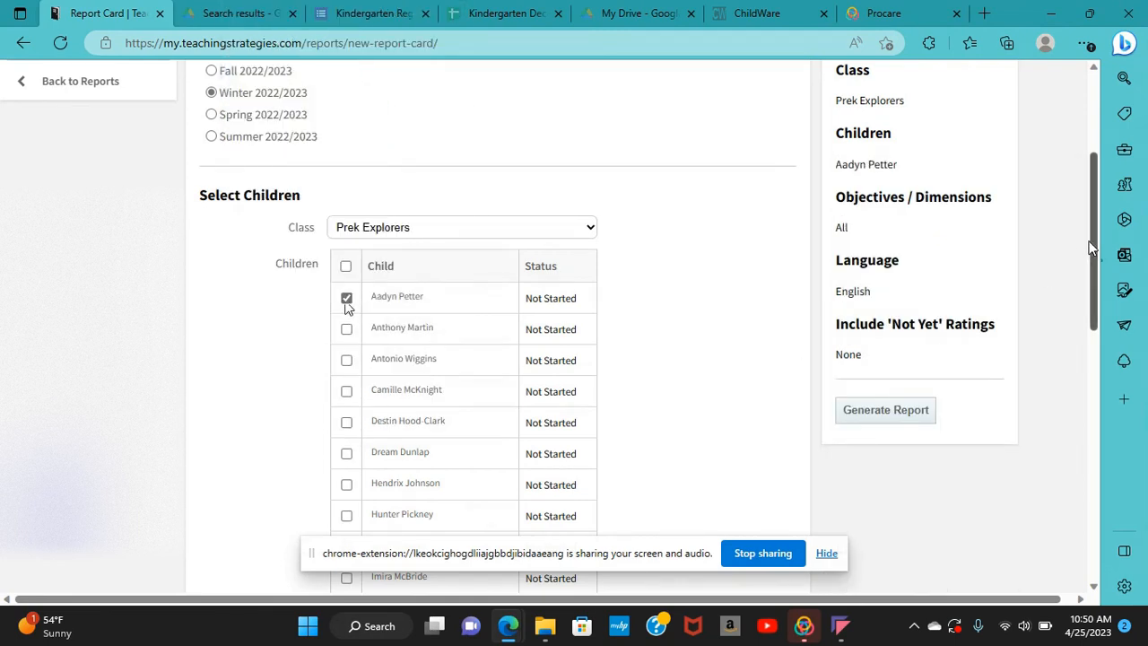
drag(1091, 250, 1002, 255)
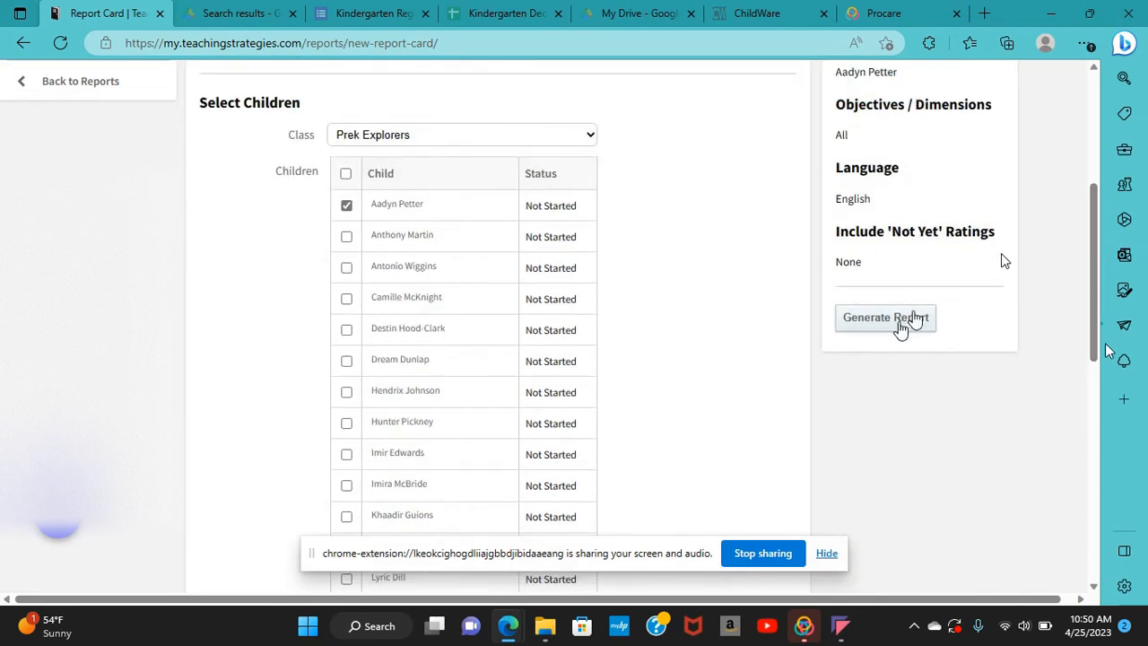
click(902, 323)
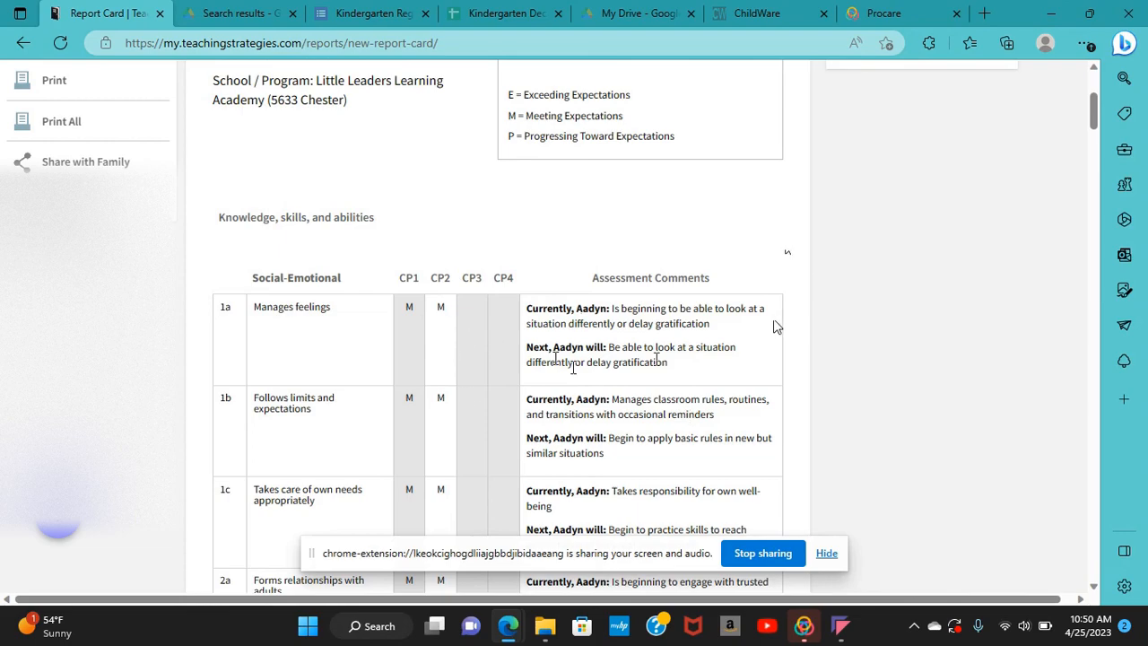
Review the generated report card from the ratings and assessment comments through the teacher comments section
scroll(1097, 107, up, 2)
drag(1096, 104, 1057, 563)
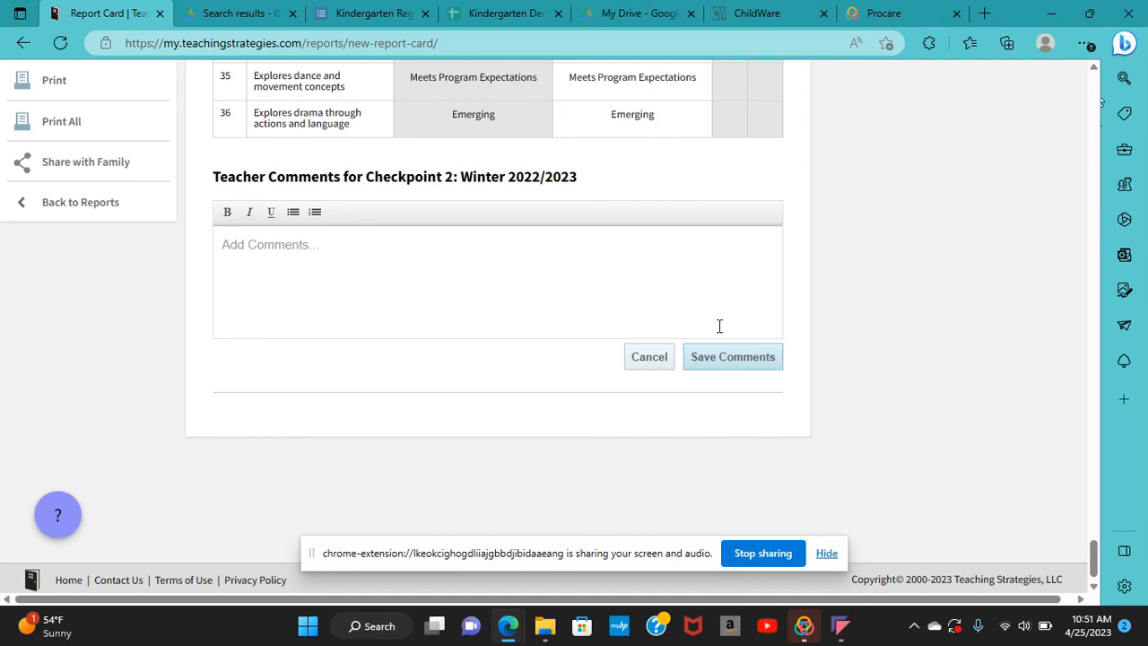
drag(1094, 560, 1041, 57)
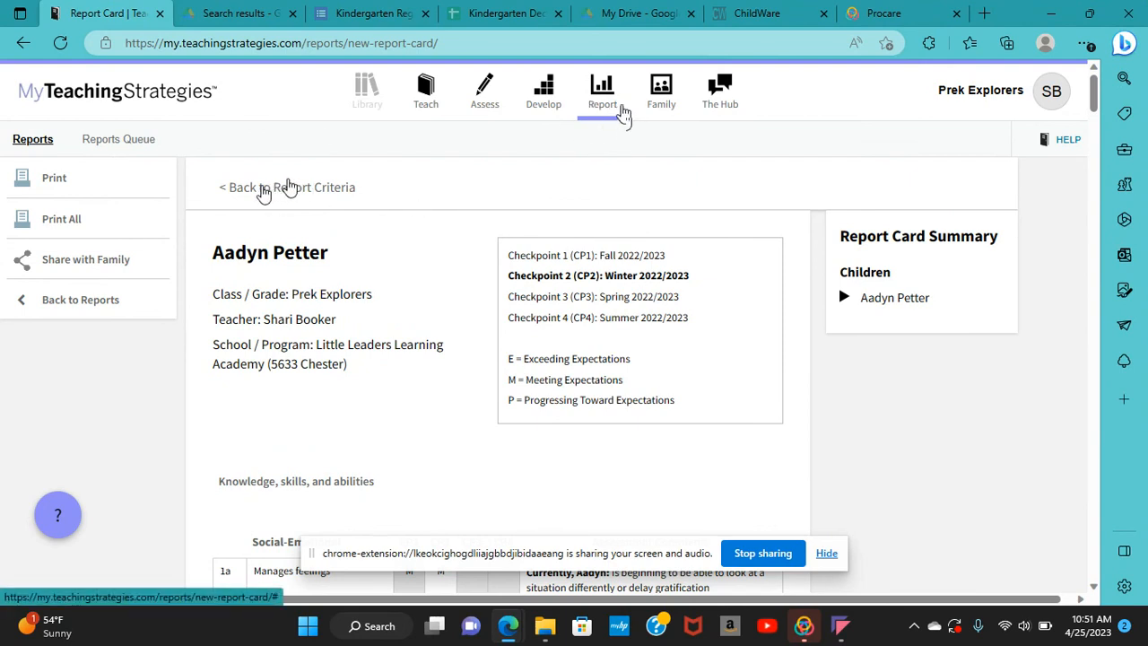
Go back from the generated report card to its report criteria
click(263, 188)
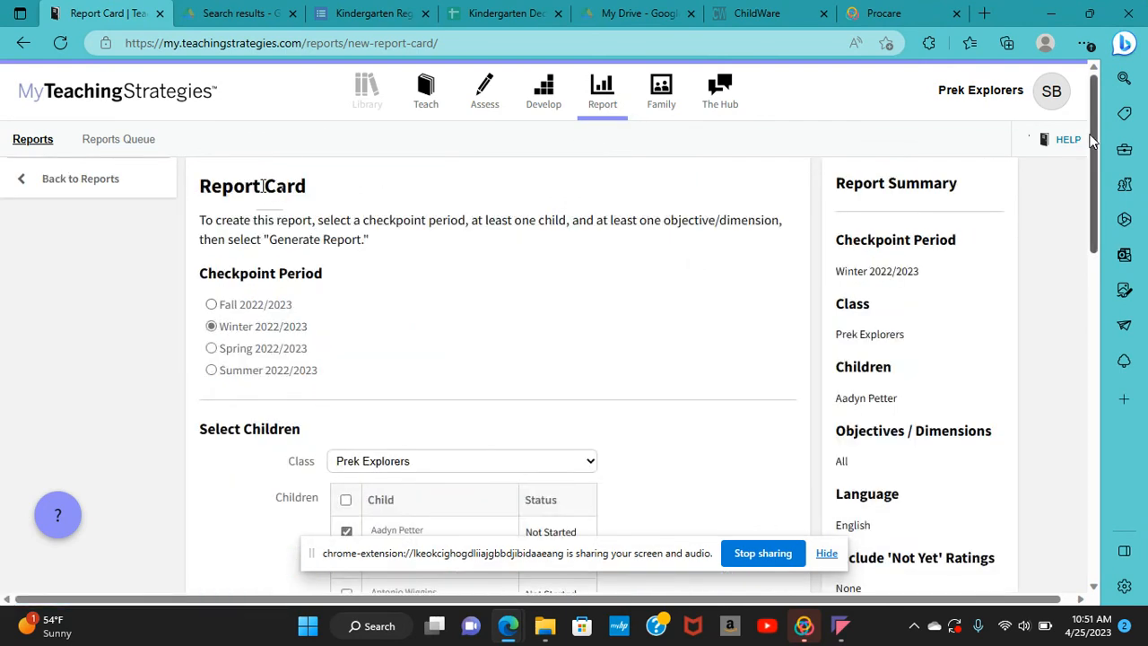
drag(1095, 146, 1104, 119)
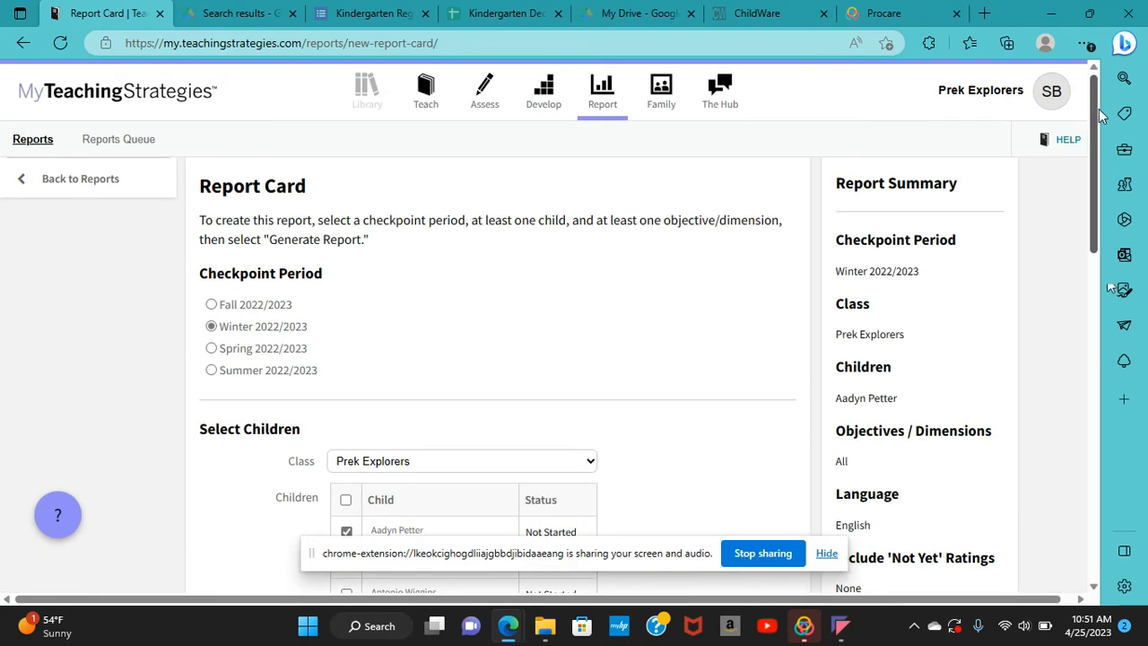